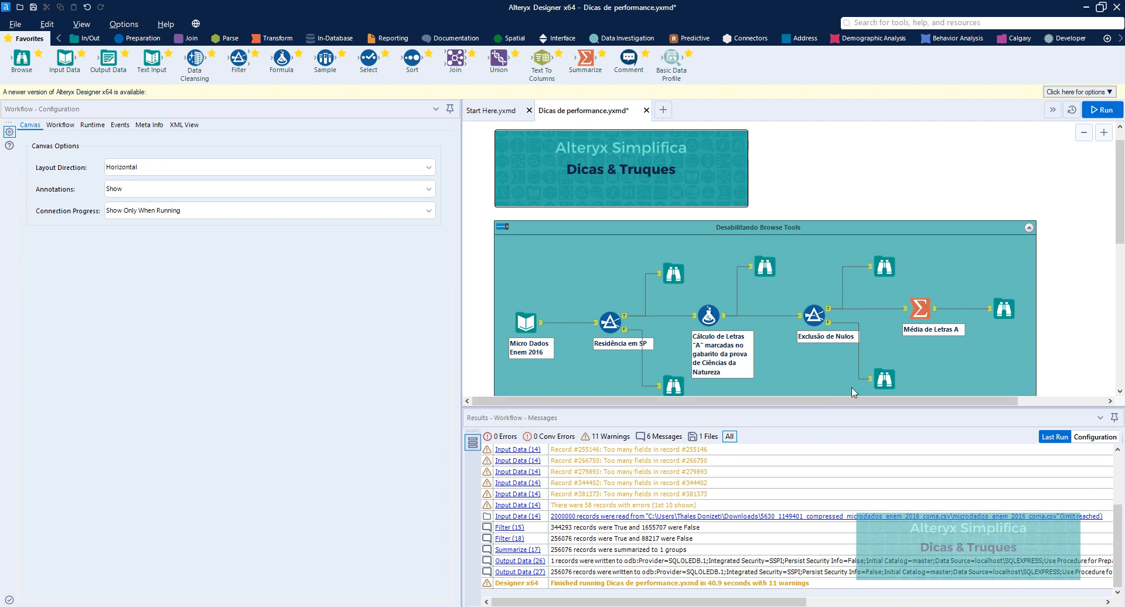
Check the configuration of the Micro Dados Enem 2016 input and run the workflow with its Browse tools enabled.
{"action": "scroll", "coordinate": [853, 393], "scroll_direction": "down", "scroll_amount": 1}
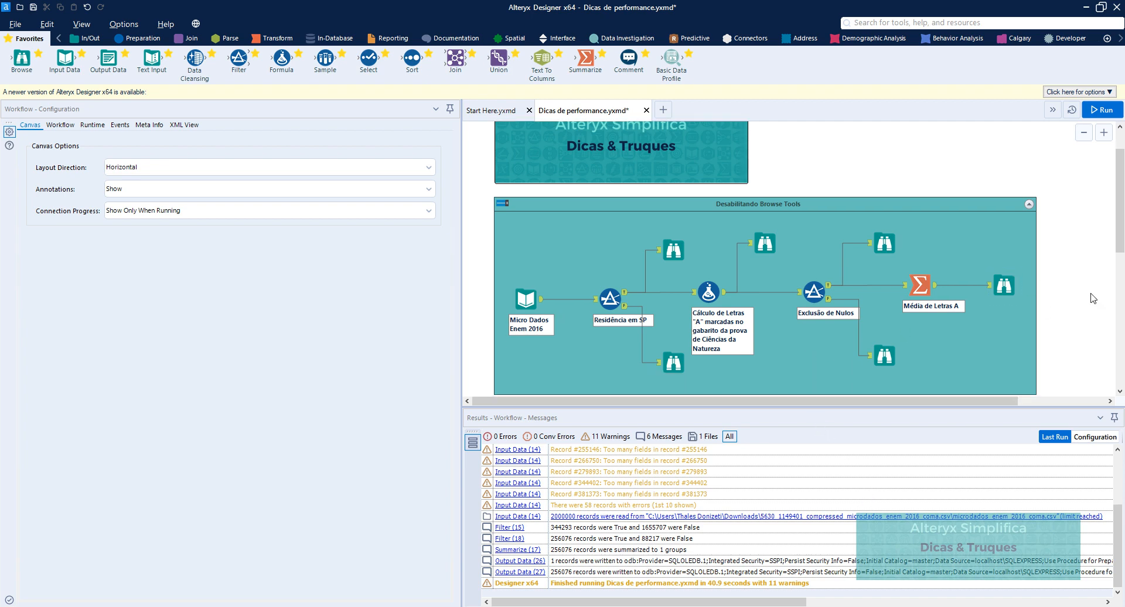
{"action": "left_click", "coordinate": [531, 296]}
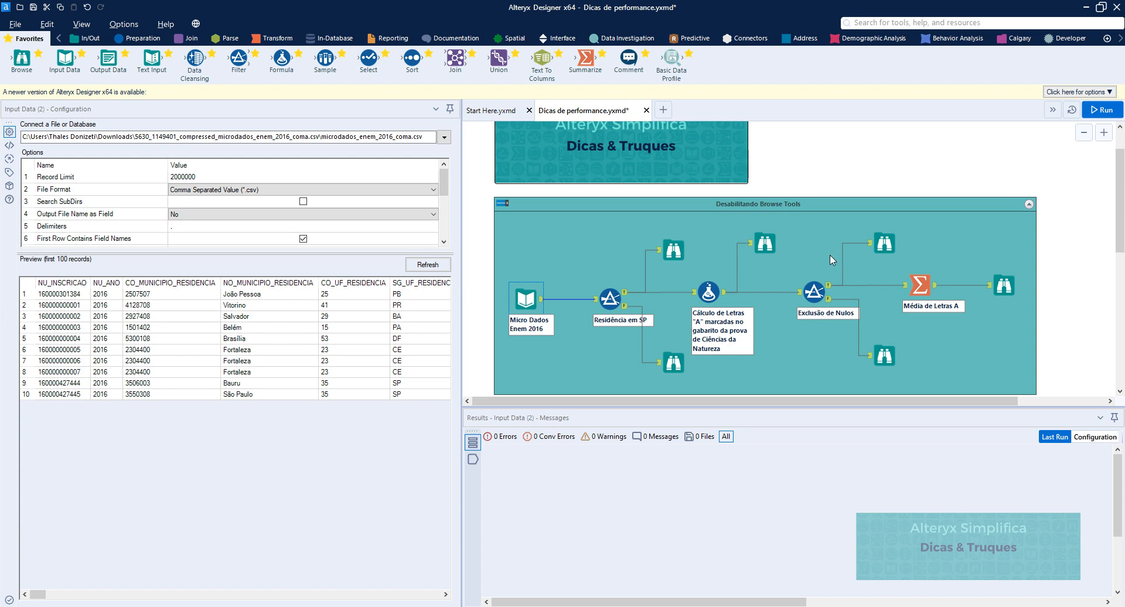
{"action": "scroll", "coordinate": [813, 279], "scroll_direction": "up", "scroll_amount": 1}
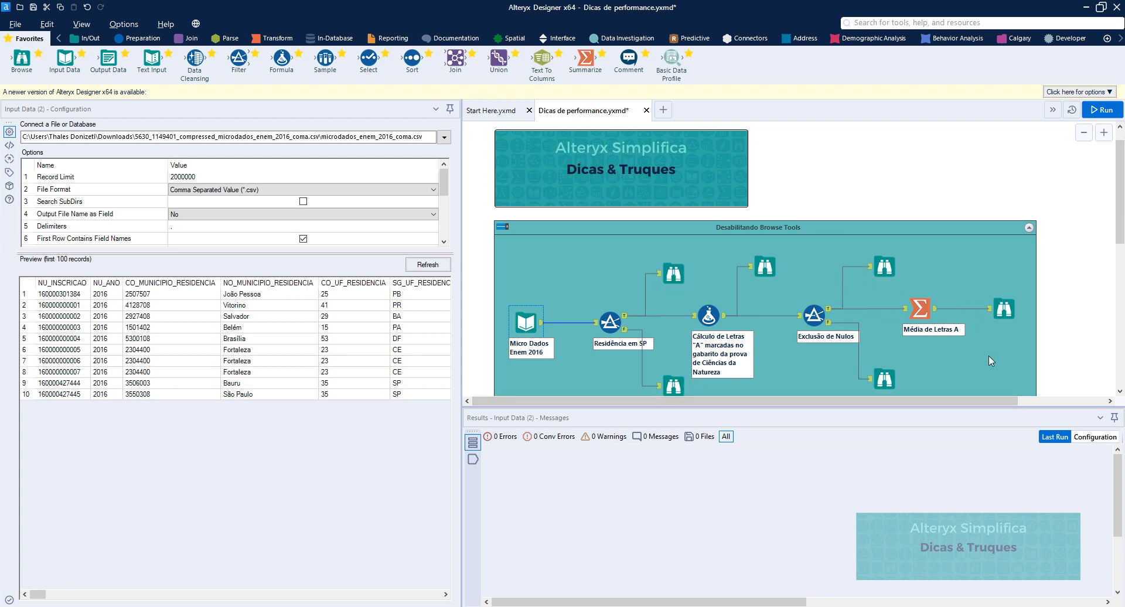
{"action": "key", "text": "ctrl+r"}
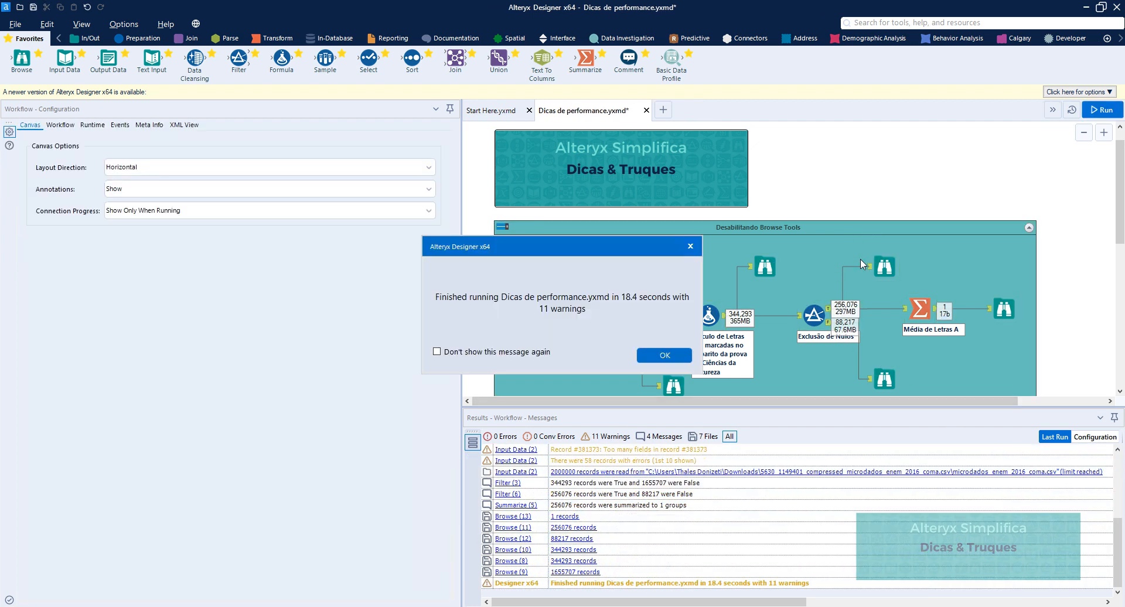
{"action": "left_click", "coordinate": [668, 357]}
View the Browse results for both Residência em SP filter outputs and for the Letras "A" formula.
{"action": "left_click", "coordinate": [674, 270]}
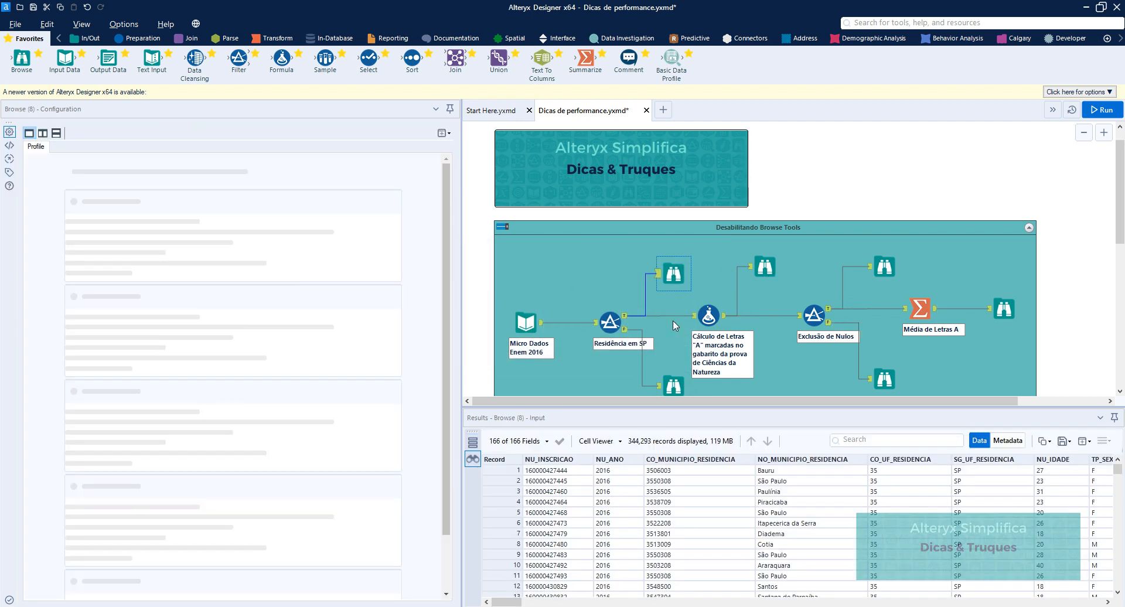
{"action": "left_click", "coordinate": [675, 386]}
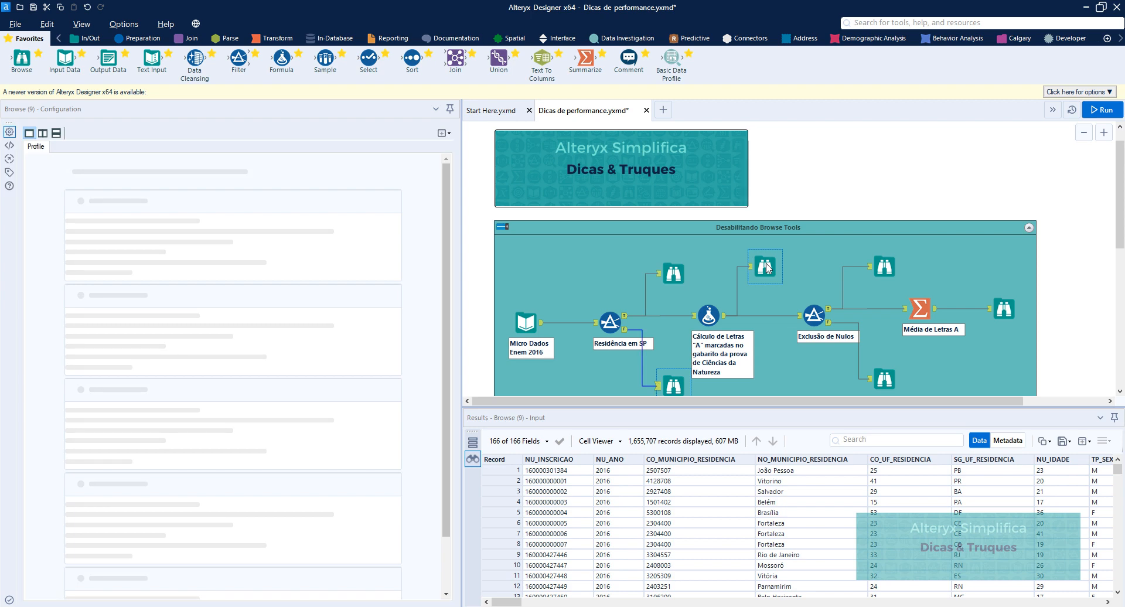
{"action": "left_click", "coordinate": [767, 268]}
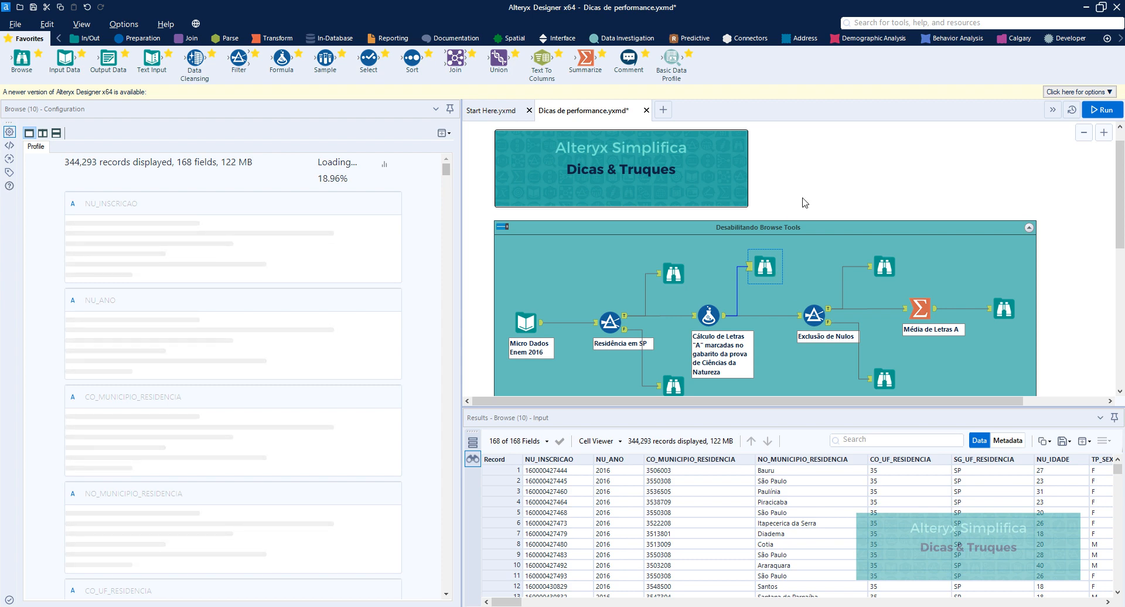
{"action": "left_click", "coordinate": [801, 175]}
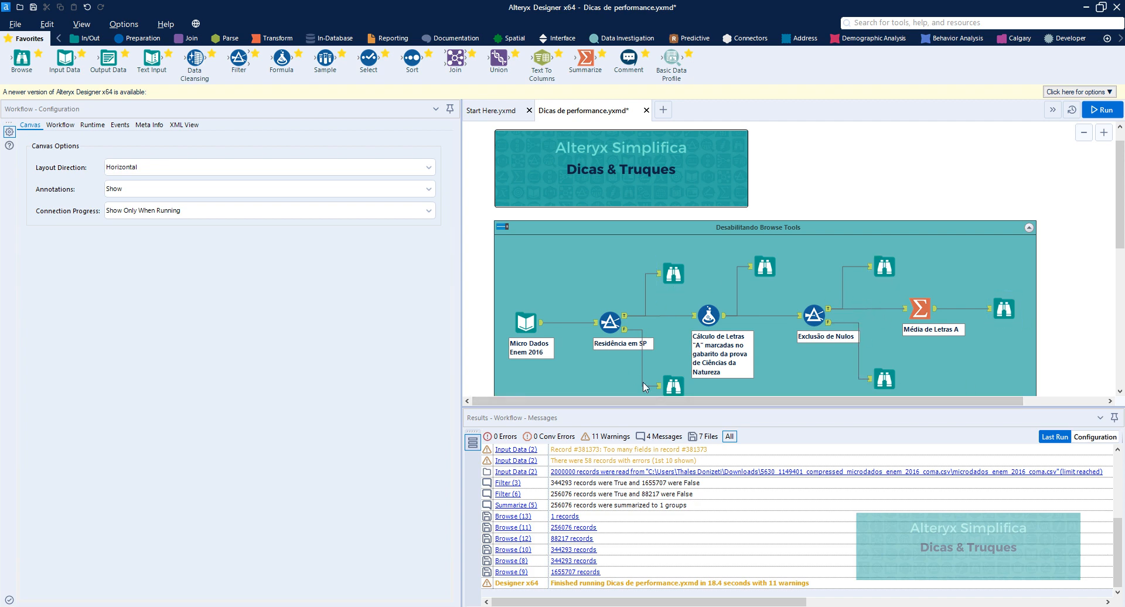
Run the workflow once with all Browse tools disabled in the runtime settings, and re-enable them.
{"action": "left_click", "coordinate": [97, 128]}
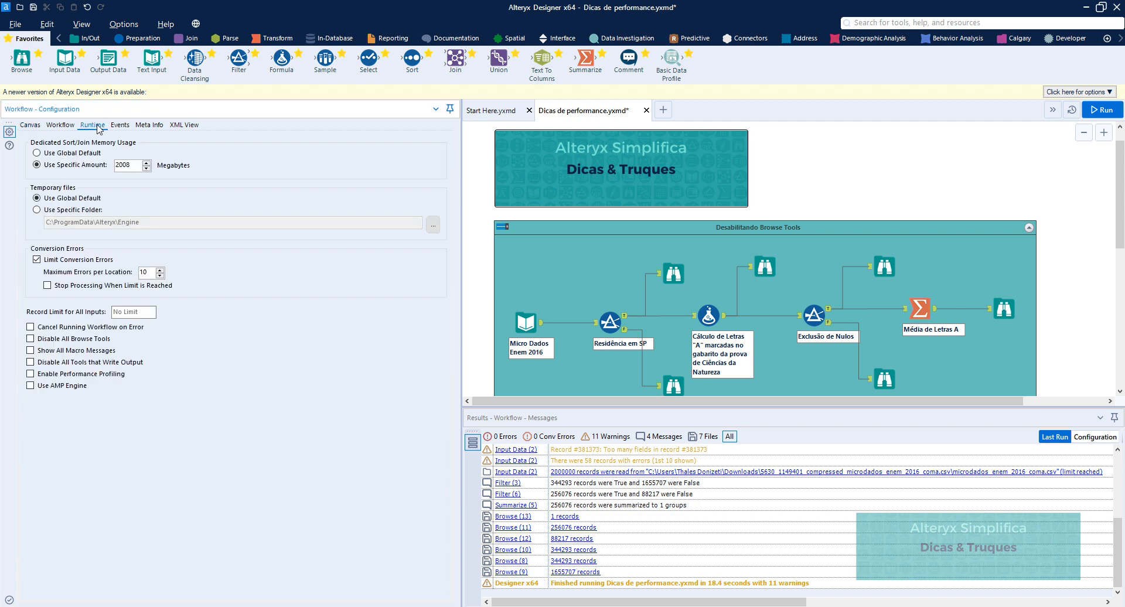
{"action": "left_click", "coordinate": [31, 340]}
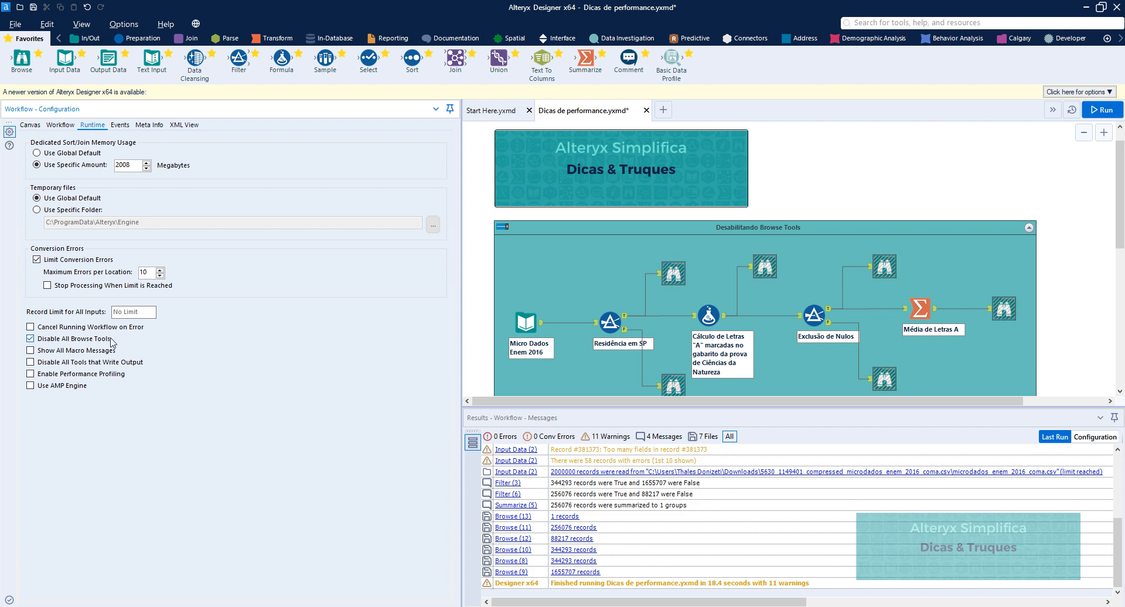
{"action": "scroll", "coordinate": [1027, 174], "scroll_direction": "down", "scroll_amount": 1}
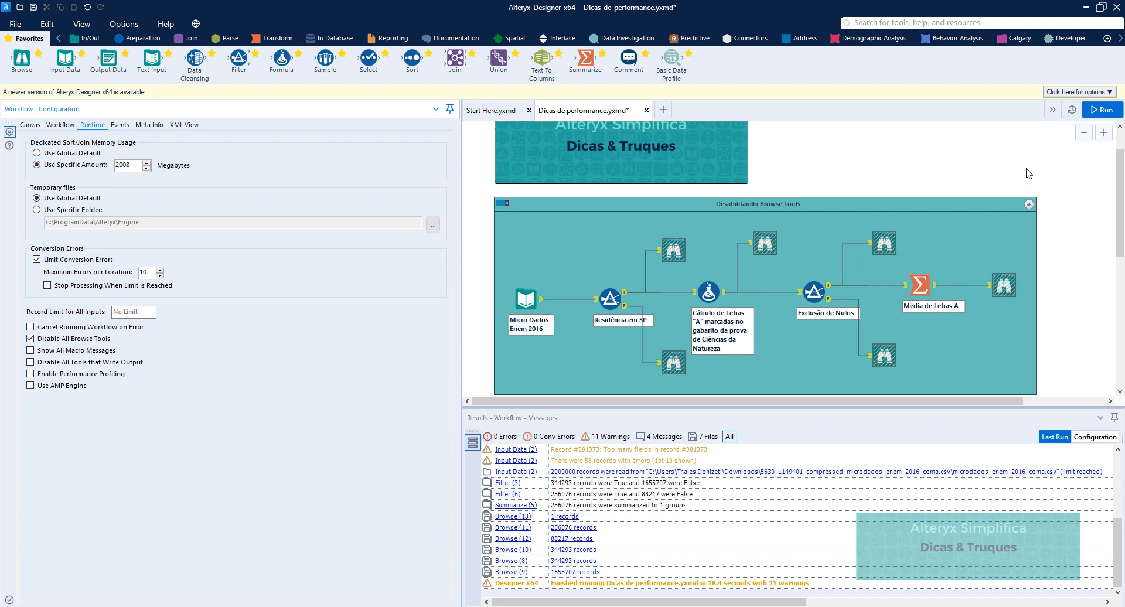
{"action": "left_click", "coordinate": [1102, 110]}
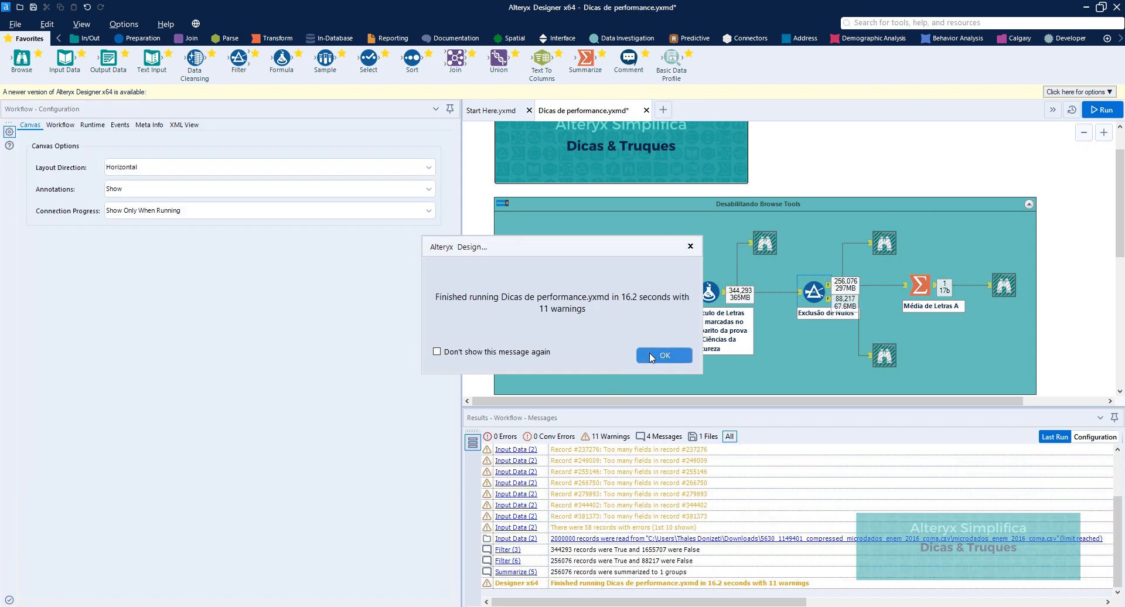
{"action": "left_click", "coordinate": [651, 355]}
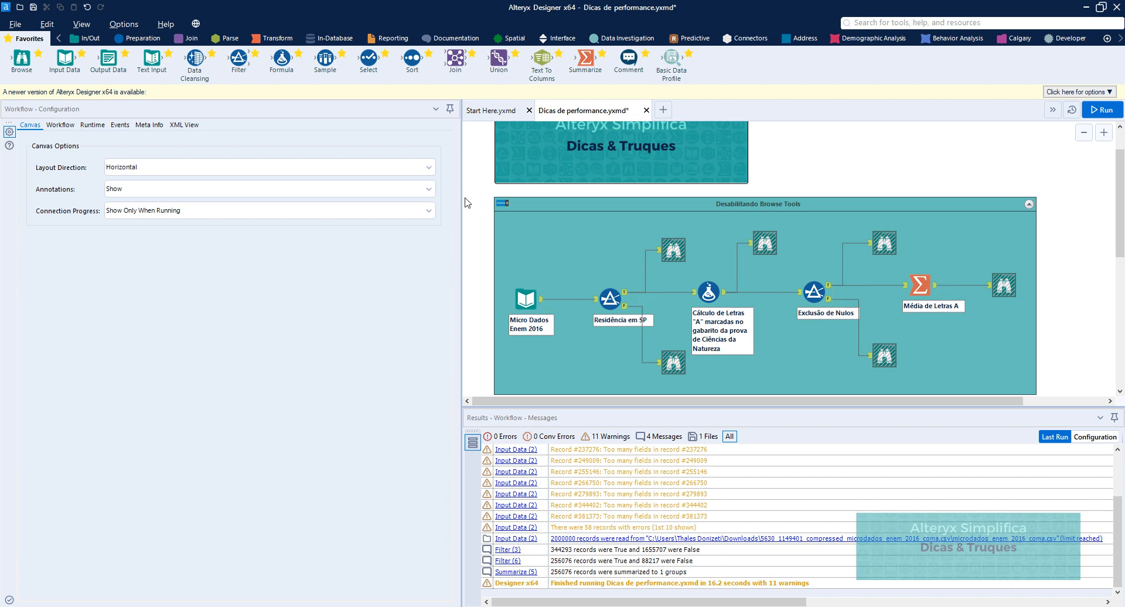
{"action": "left_click", "coordinate": [93, 125]}
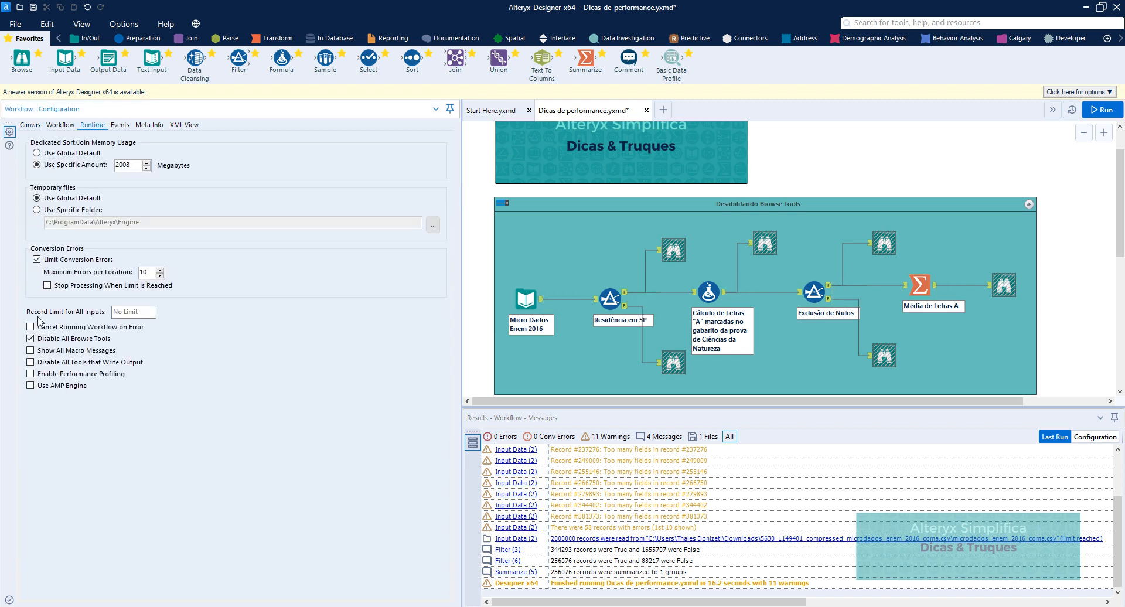
{"action": "left_click", "coordinate": [48, 338]}
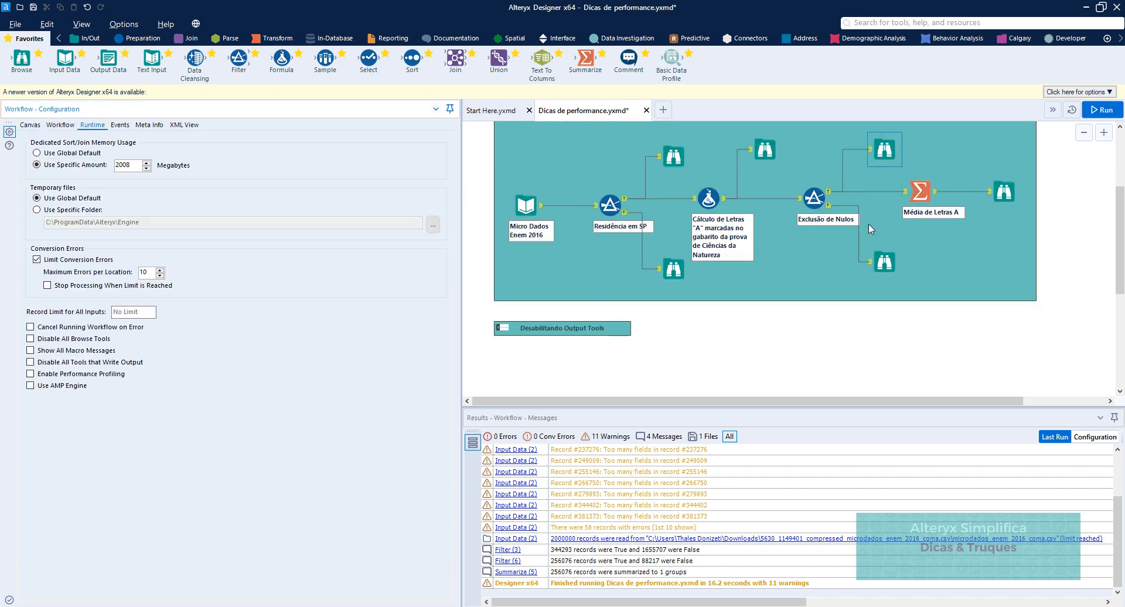
Disable the Desabilitando Browse Tools container and enable the Desabilitando Output Tools container.
{"action": "scroll", "coordinate": [762, 246], "scroll_direction": "down", "scroll_amount": 1}
{"action": "left_click", "coordinate": [496, 159]}
{"action": "scroll", "coordinate": [516, 234], "scroll_direction": "down", "scroll_amount": 2}
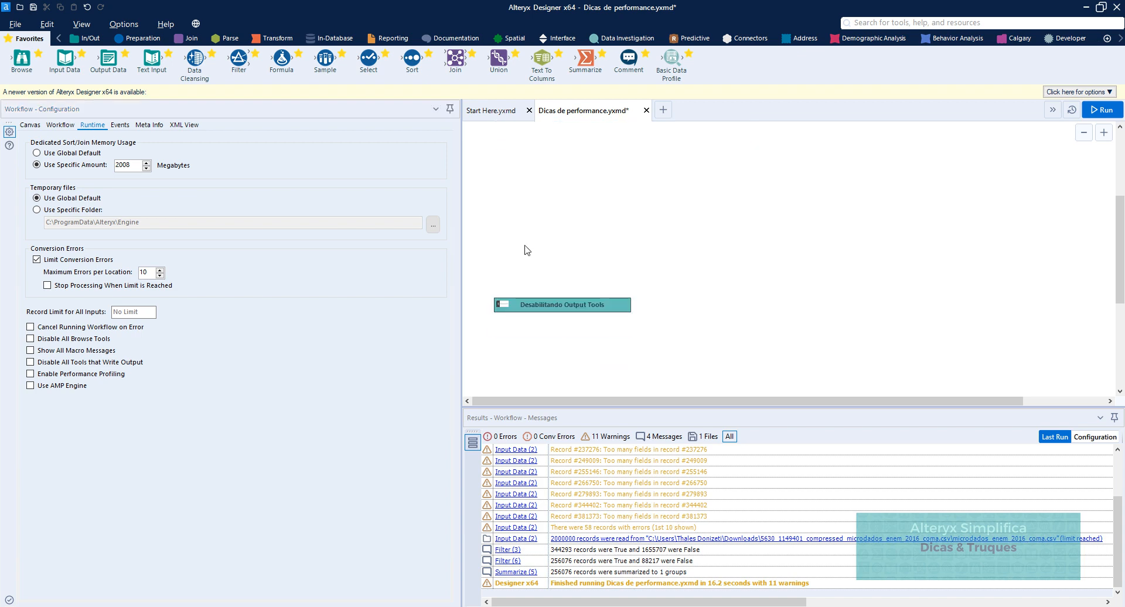
{"action": "left_click", "coordinate": [501, 304]}
{"action": "scroll", "coordinate": [597, 252], "scroll_direction": "down", "scroll_amount": 3}
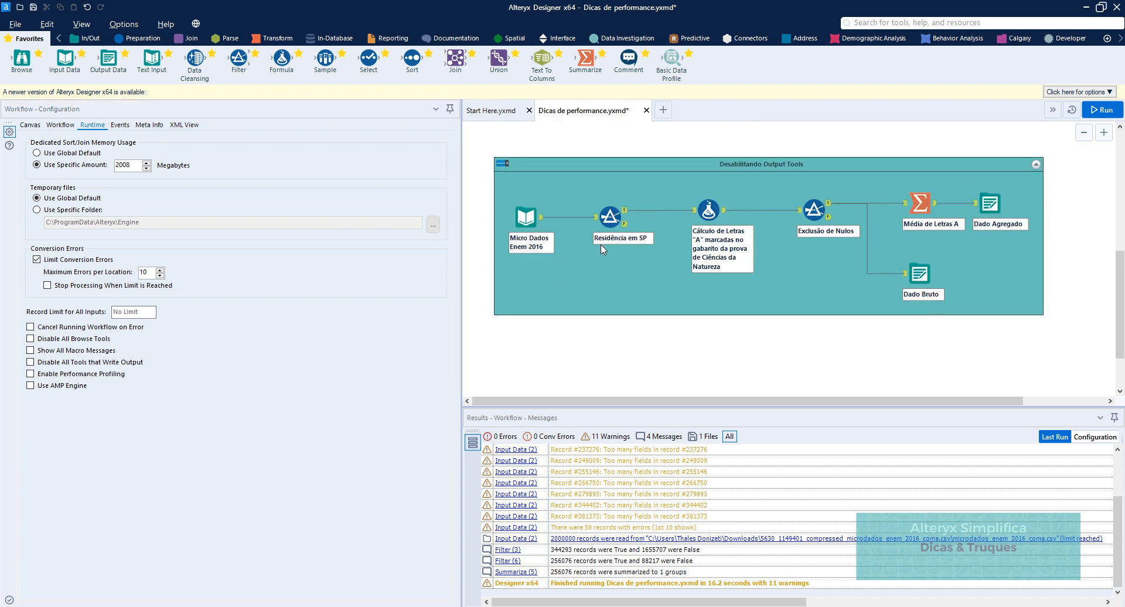
Review the database write settings of the Dado Agregado and Dado Bruto output tools.
{"action": "left_click", "coordinate": [994, 205]}
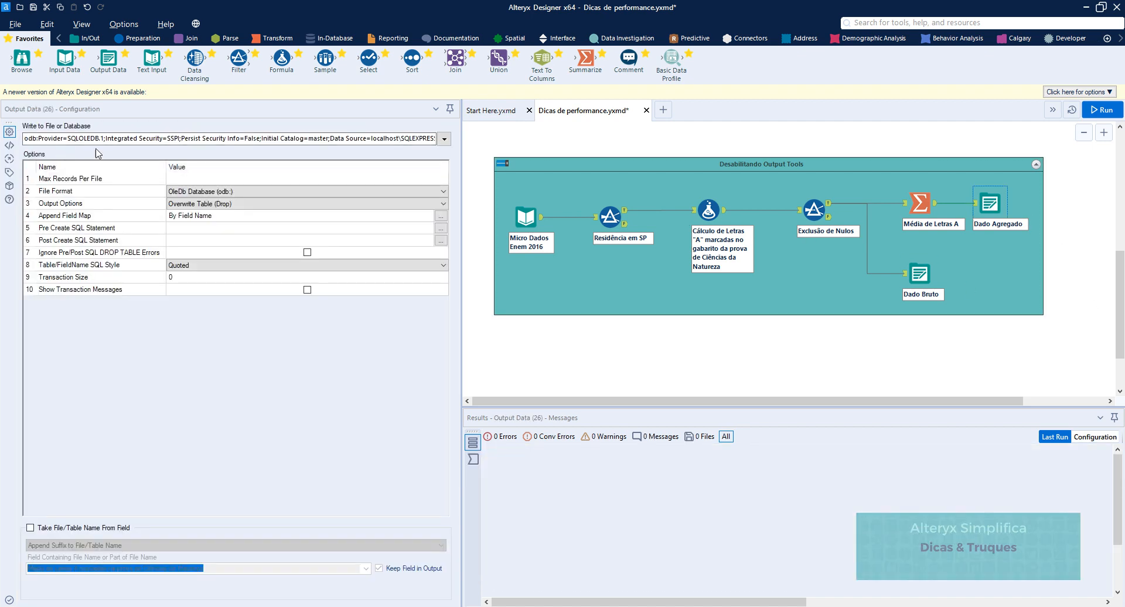
{"action": "left_click", "coordinate": [916, 274]}
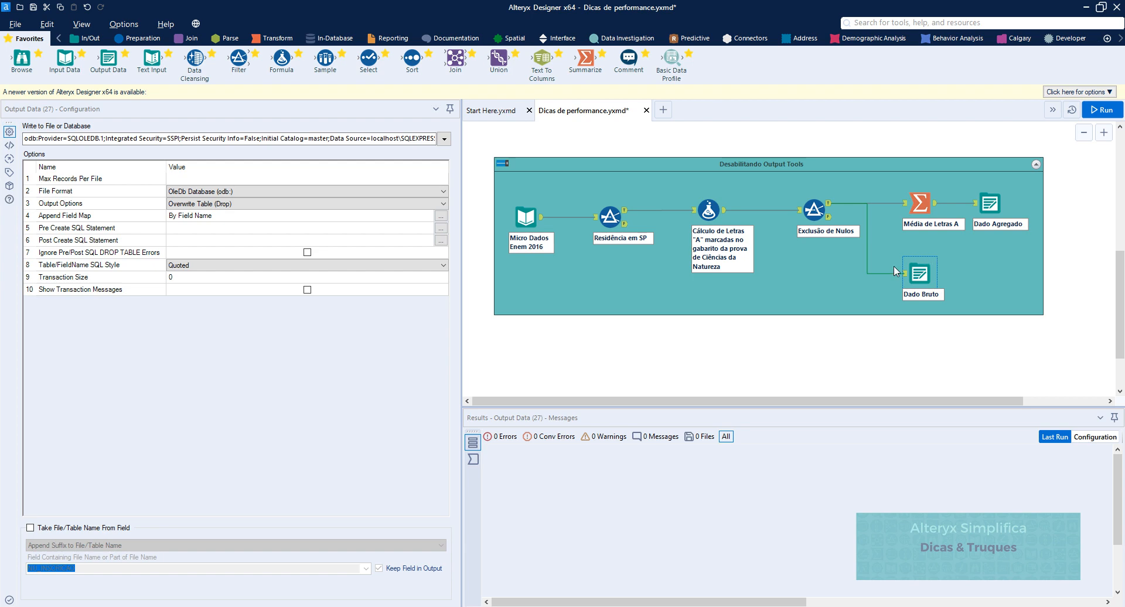
{"action": "left_click", "coordinate": [604, 356]}
Try the runtime option that disables all tools that write output.
{"action": "left_click", "coordinate": [89, 125]}
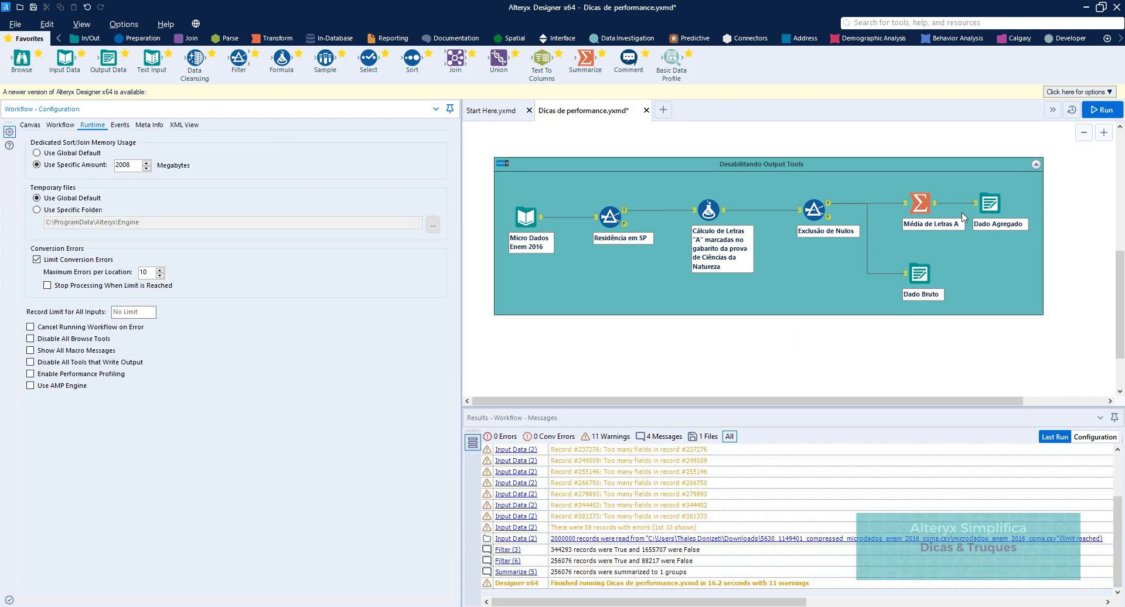
{"action": "left_click", "coordinate": [31, 363]}
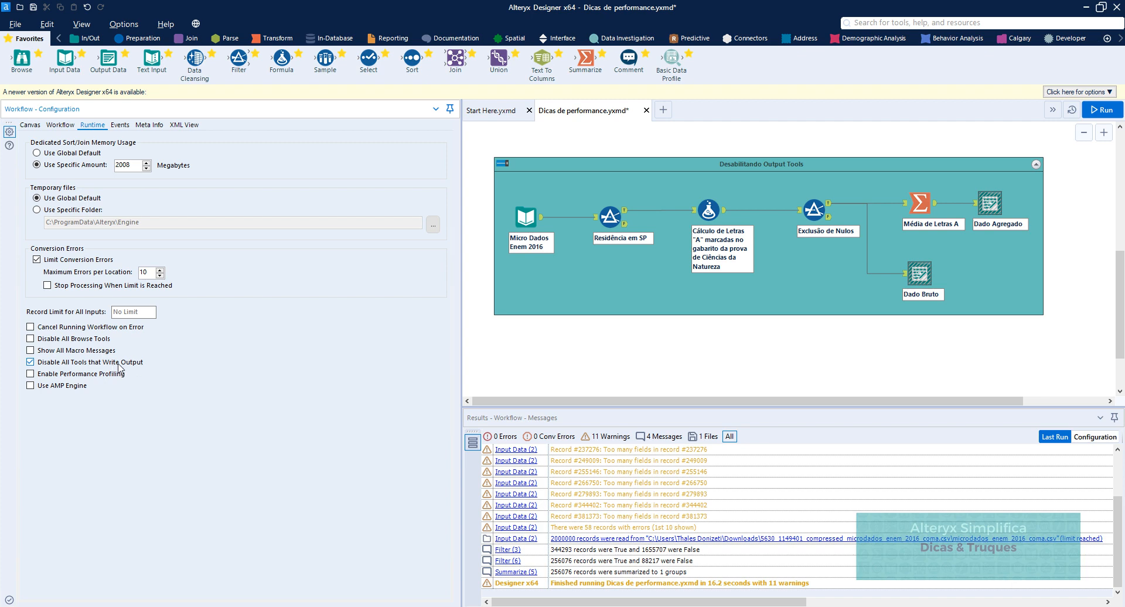
{"action": "left_click", "coordinate": [57, 362]}
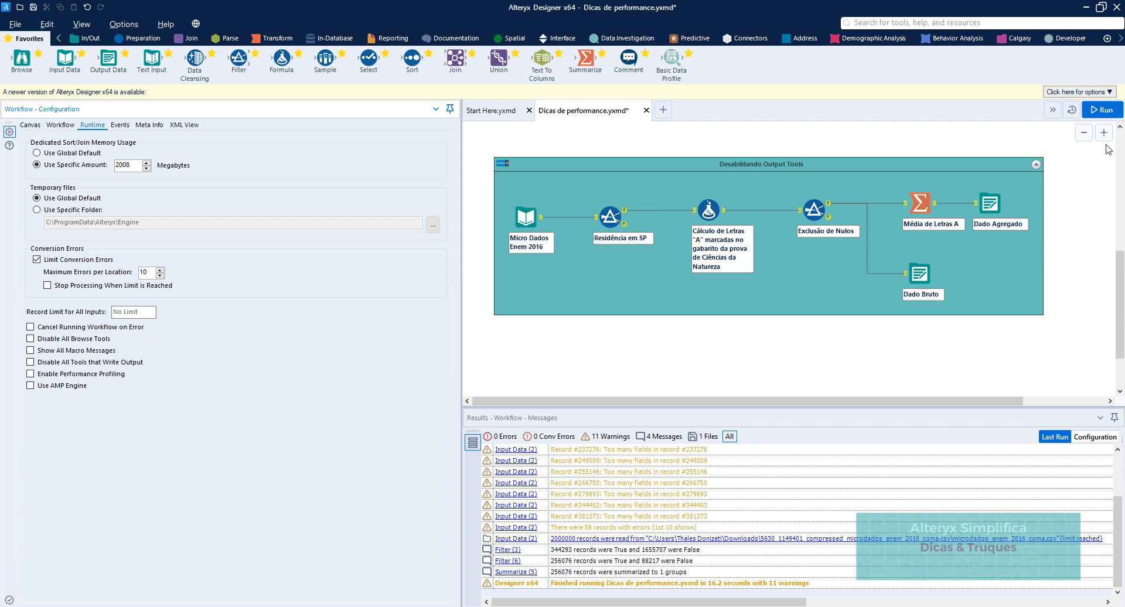
Run the workflow with the Dado Agregado and Dado Bruto output tools enabled.
{"action": "left_click", "coordinate": [1104, 110]}
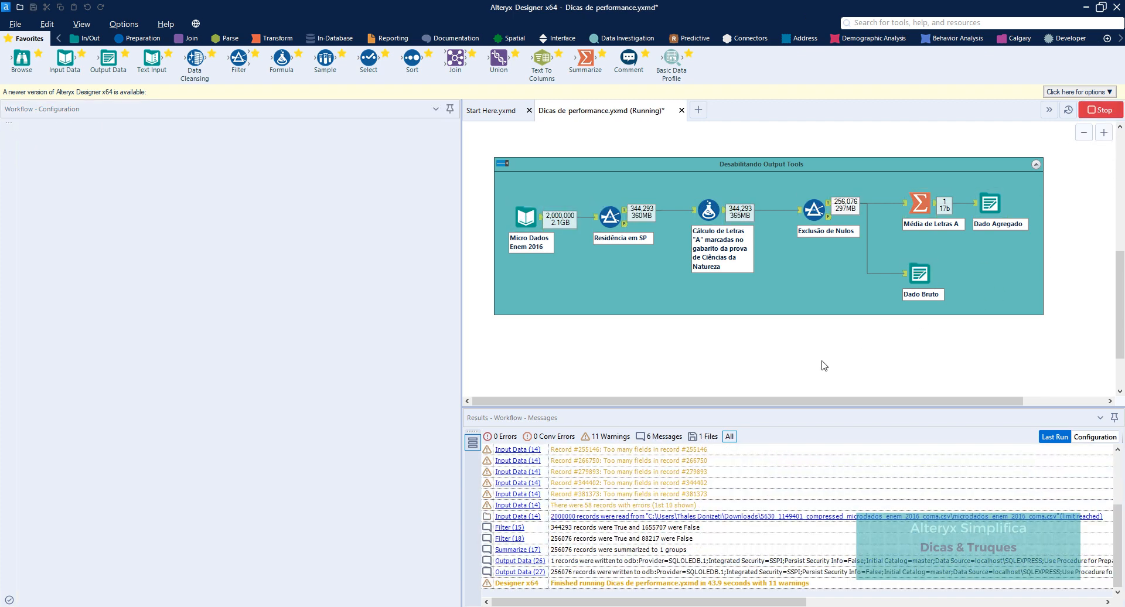
{"action": "left_click", "coordinate": [649, 361]}
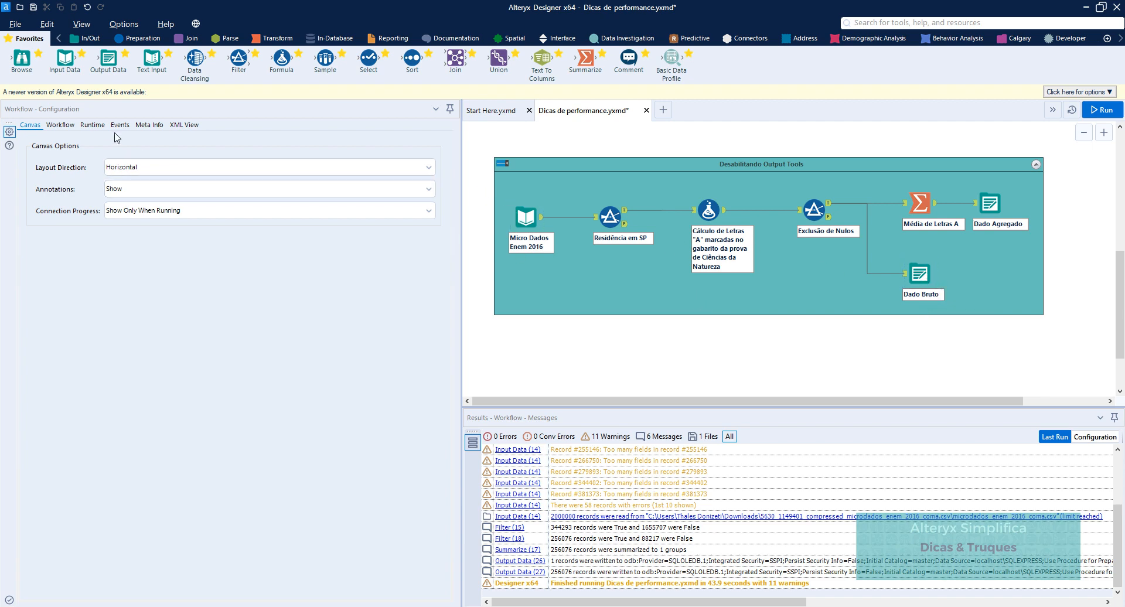
Disable all tools that write output in the runtime settings and run the workflow.
{"action": "left_click", "coordinate": [92, 124]}
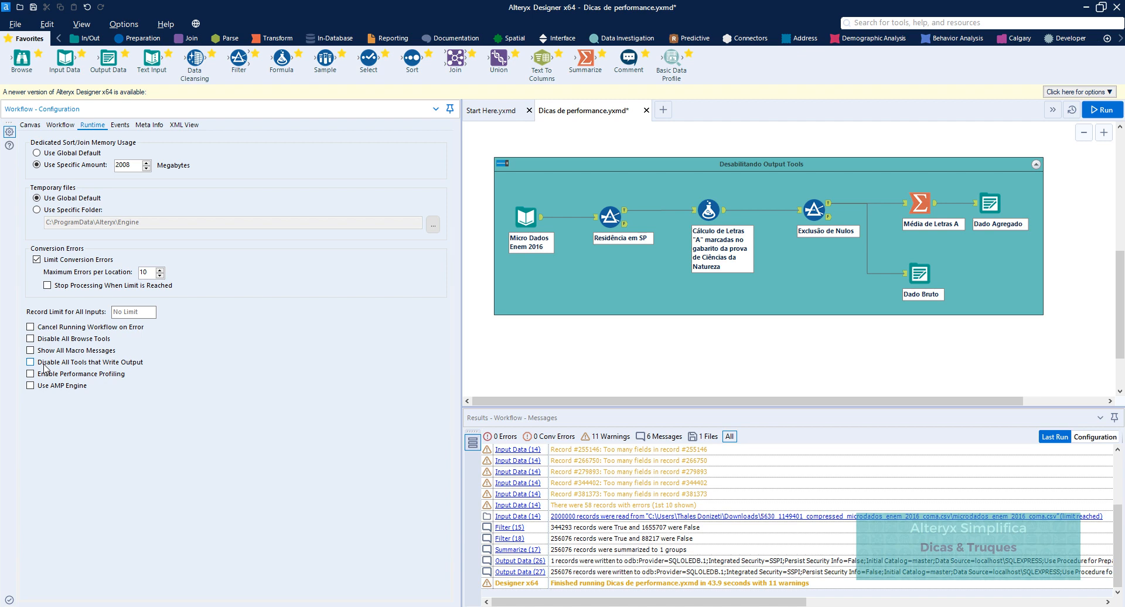
{"action": "left_click", "coordinate": [45, 367]}
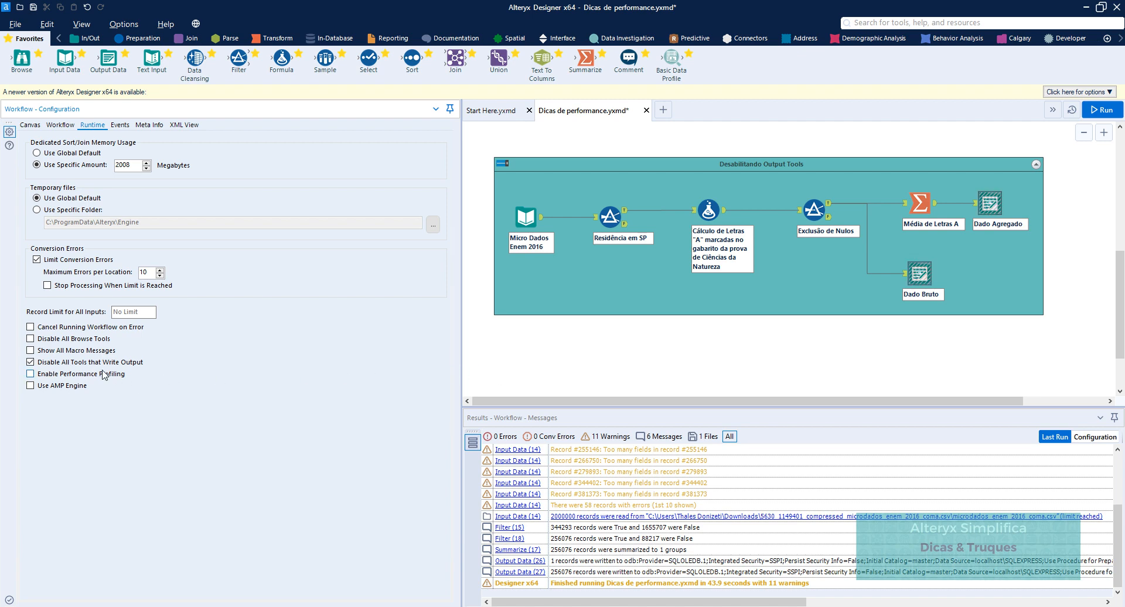
{"action": "left_click", "coordinate": [1103, 120]}
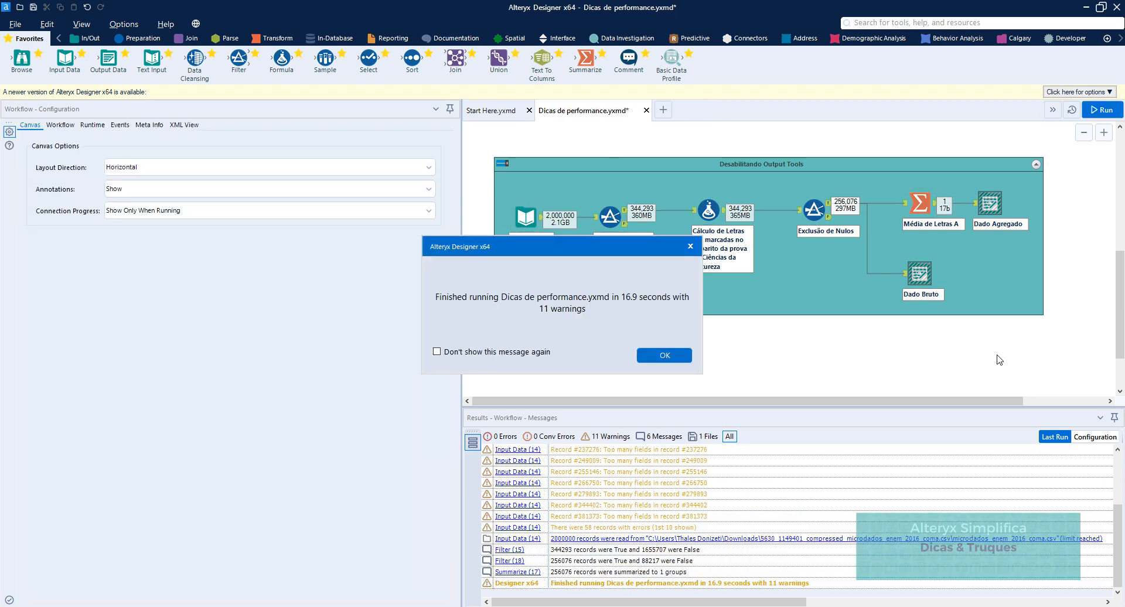
{"action": "left_click", "coordinate": [658, 355]}
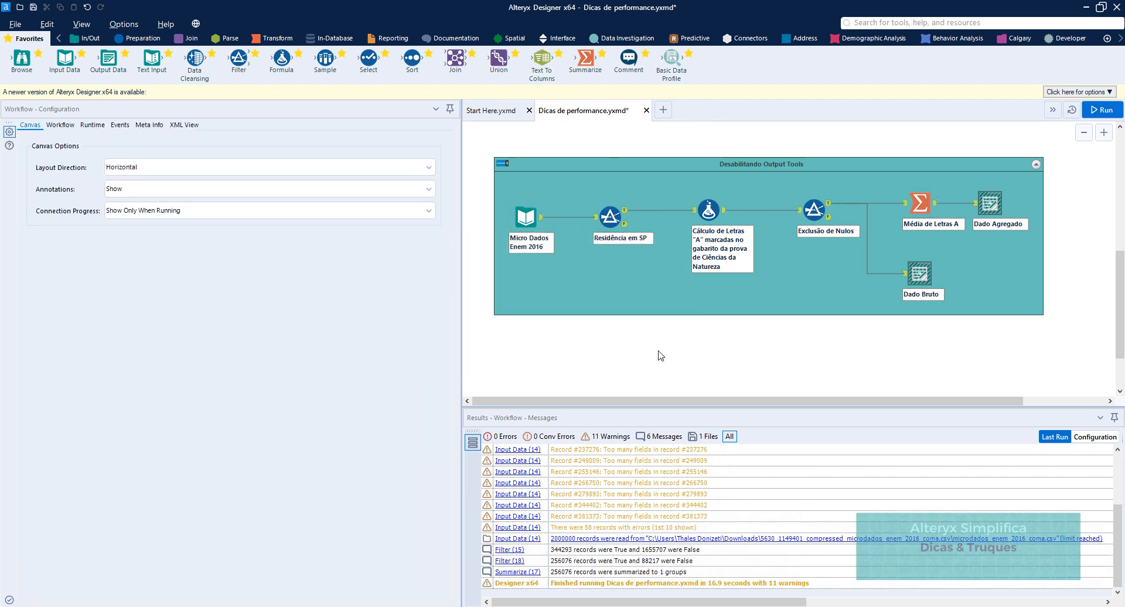
Enable the Desabilitando Browse Tools container again and disable the Desabilitando Output Tools container.
{"action": "scroll", "coordinate": [650, 352], "scroll_direction": "up", "scroll_amount": 4}
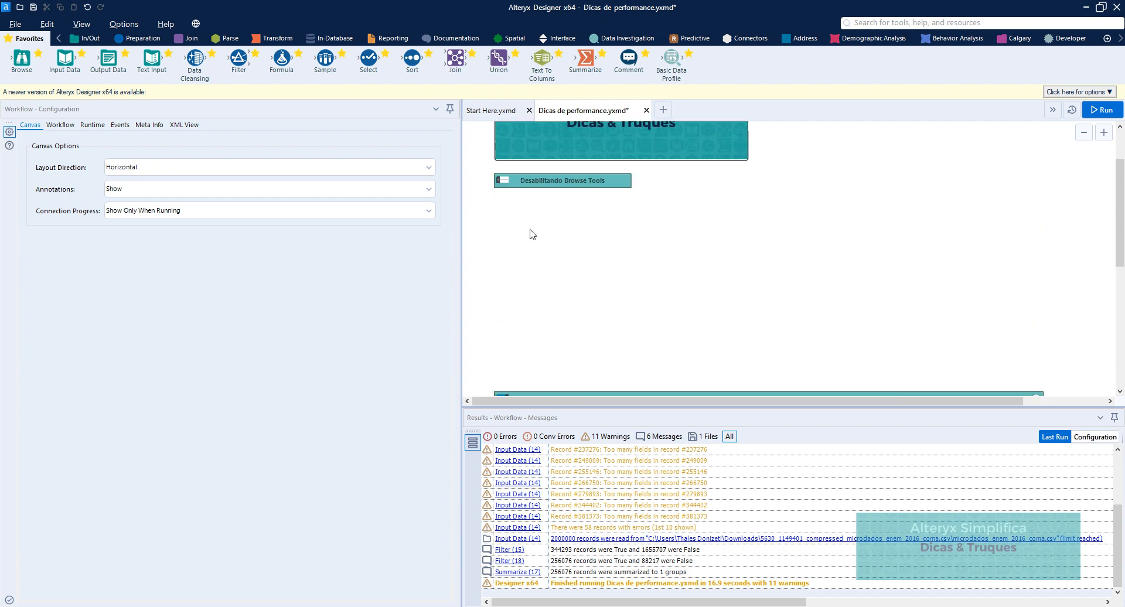
{"action": "left_click", "coordinate": [504, 181]}
{"action": "scroll", "coordinate": [576, 269], "scroll_direction": "down", "scroll_amount": 1}
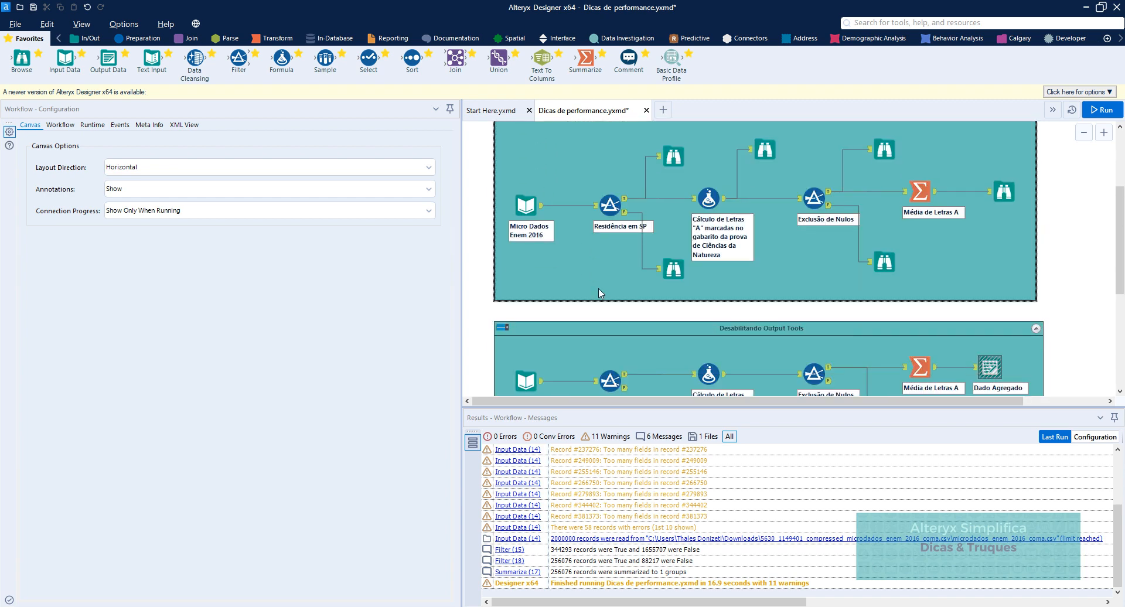
{"action": "left_click", "coordinate": [507, 333]}
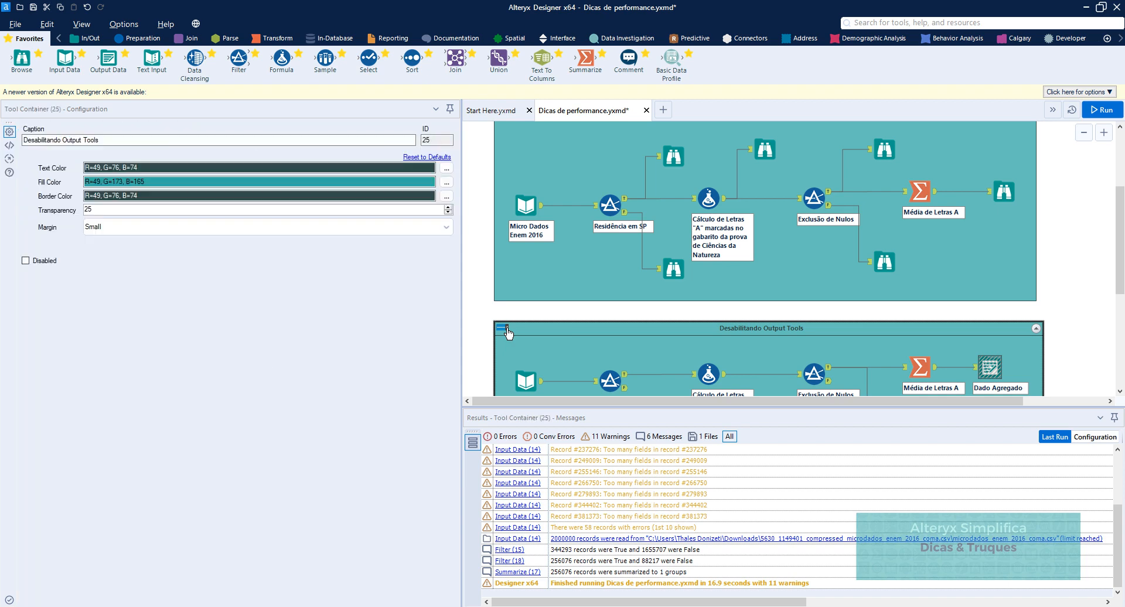
{"action": "left_click", "coordinate": [503, 329]}
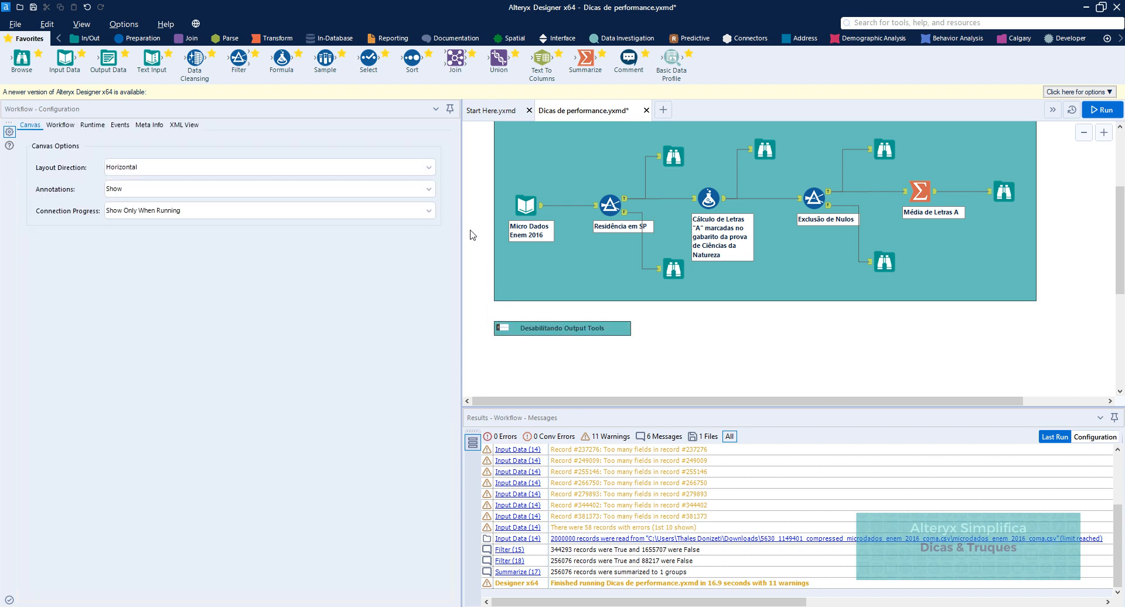
Re-enable the tools that write output and run the workflow with the AMP Engine turned on.
{"action": "left_click", "coordinate": [94, 125]}
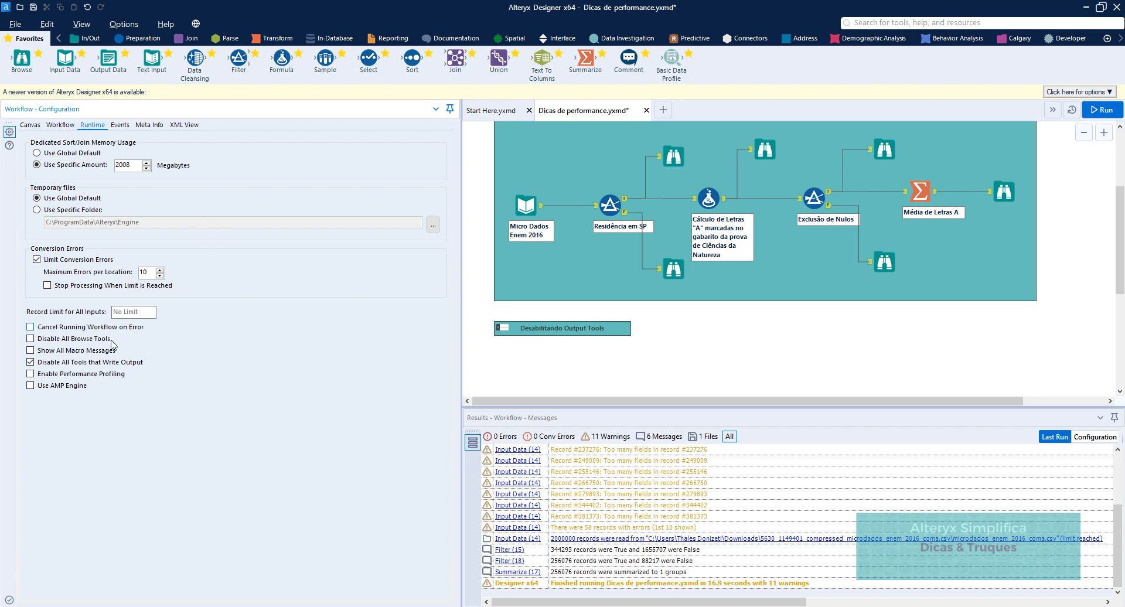
{"action": "left_click", "coordinate": [88, 362]}
{"action": "left_click", "coordinate": [34, 388]}
{"action": "key", "text": "ctrl+r"}
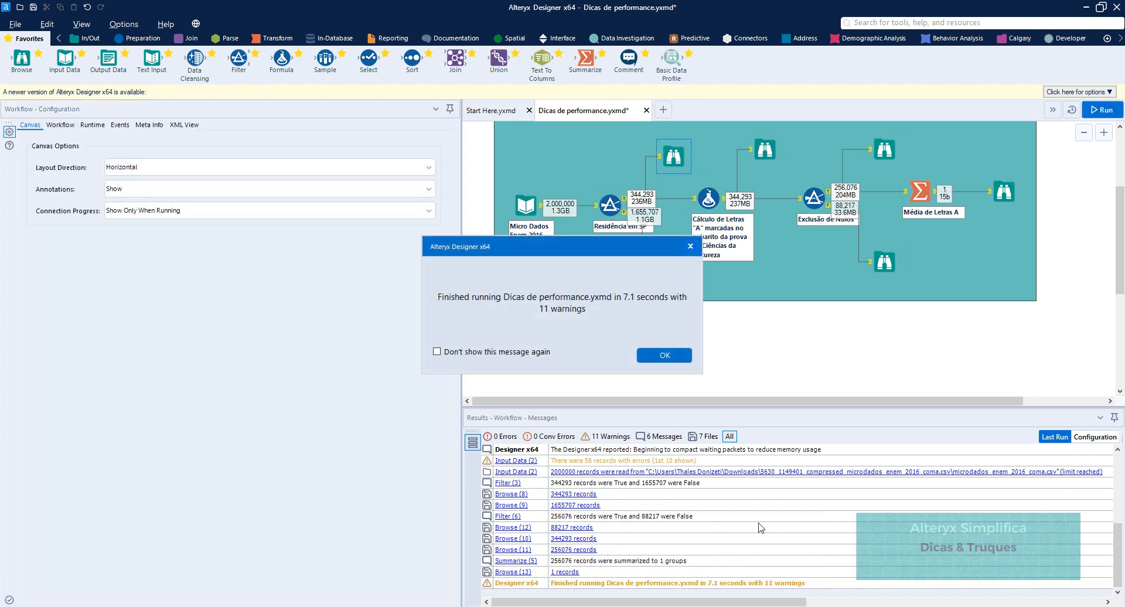
{"action": "left_click", "coordinate": [665, 355]}
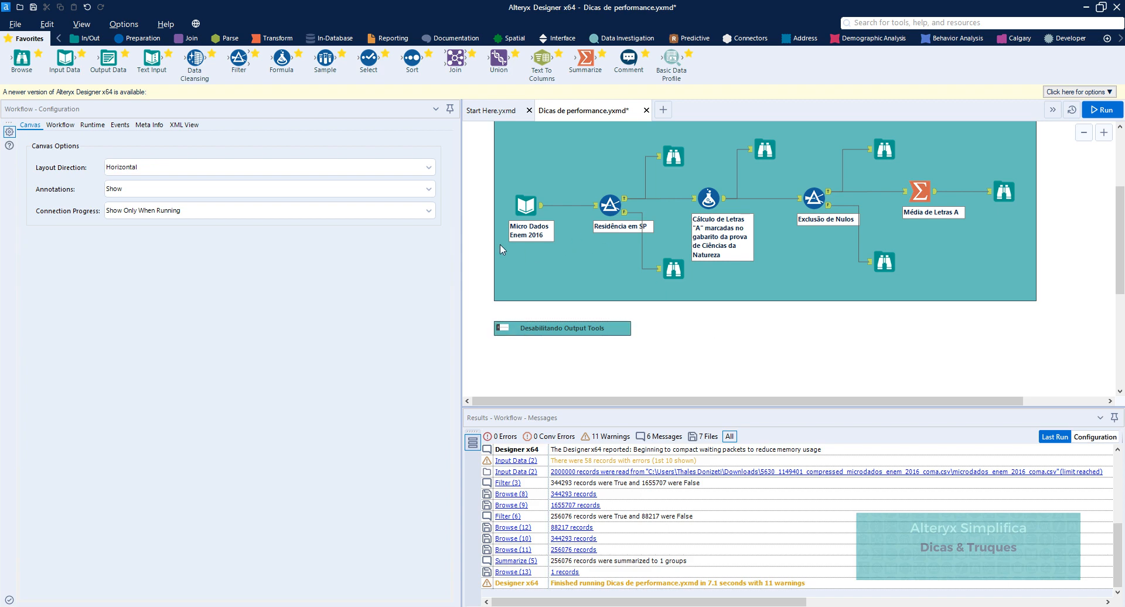
Switch the workflow's runtime options from the AMP Engine to performance profiling and run the workflow.
{"action": "scroll", "coordinate": [482, 225], "scroll_direction": "up", "scroll_amount": 4}
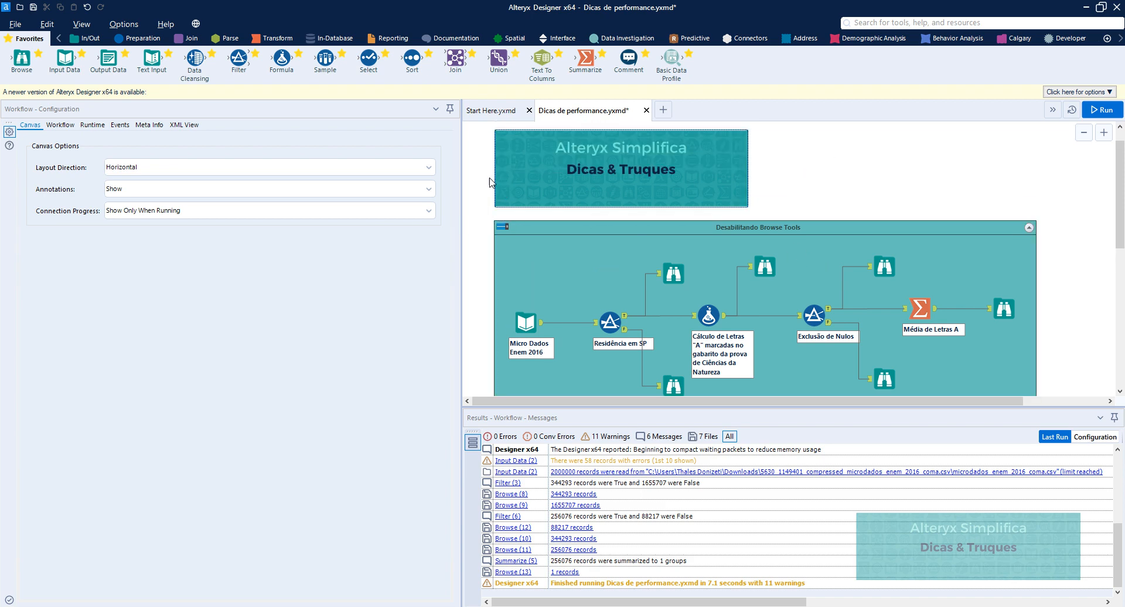
{"action": "left_click", "coordinate": [92, 125]}
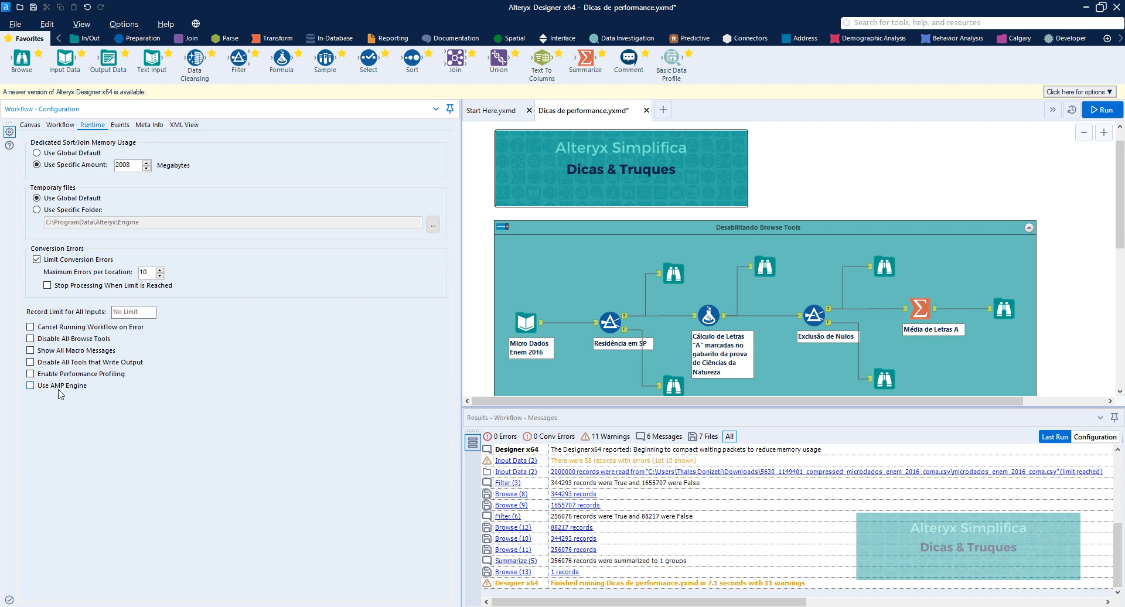
{"action": "left_click", "coordinate": [67, 374]}
{"action": "scroll", "coordinate": [669, 354], "scroll_direction": "down", "scroll_amount": 1}
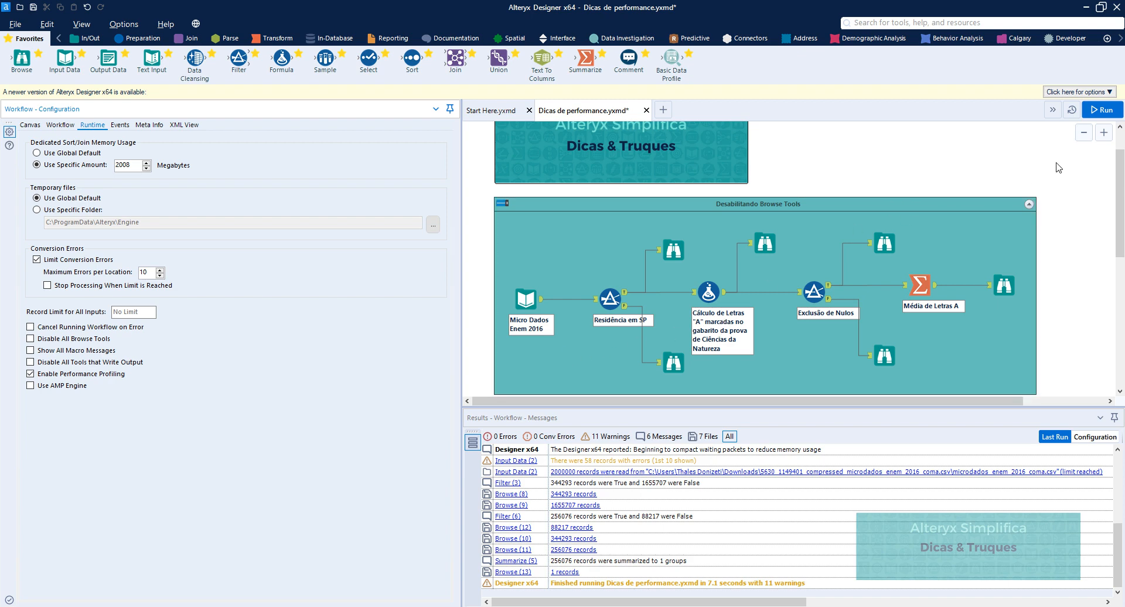
{"action": "left_click", "coordinate": [1102, 110]}
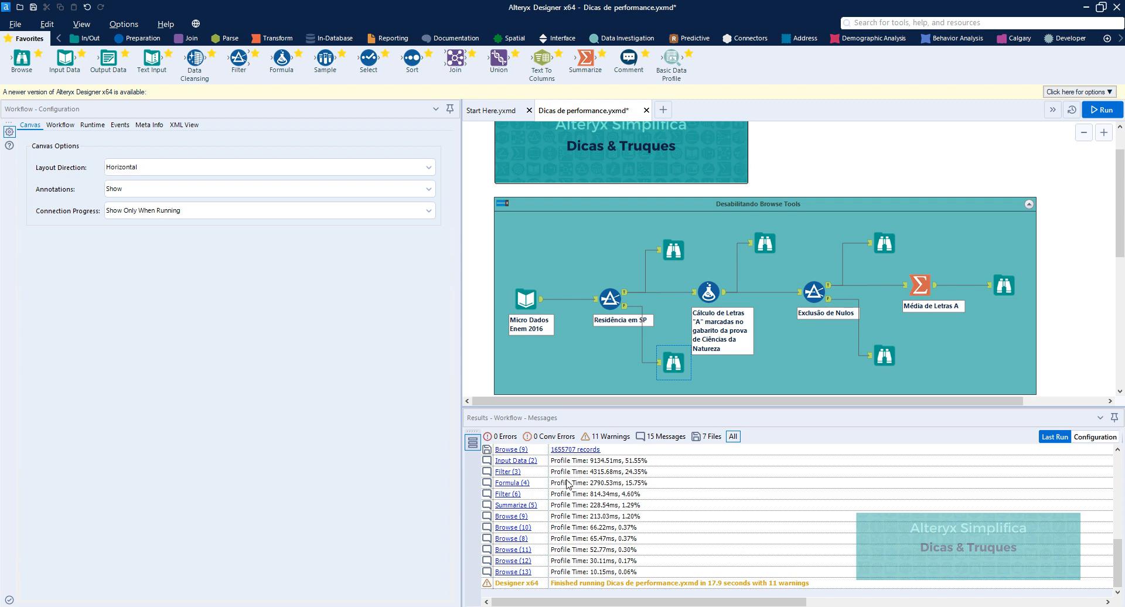
Inspect the Filter (3) tool listed in the profiling messages and return to the workflow's runtime settings.
{"action": "left_click", "coordinate": [521, 473]}
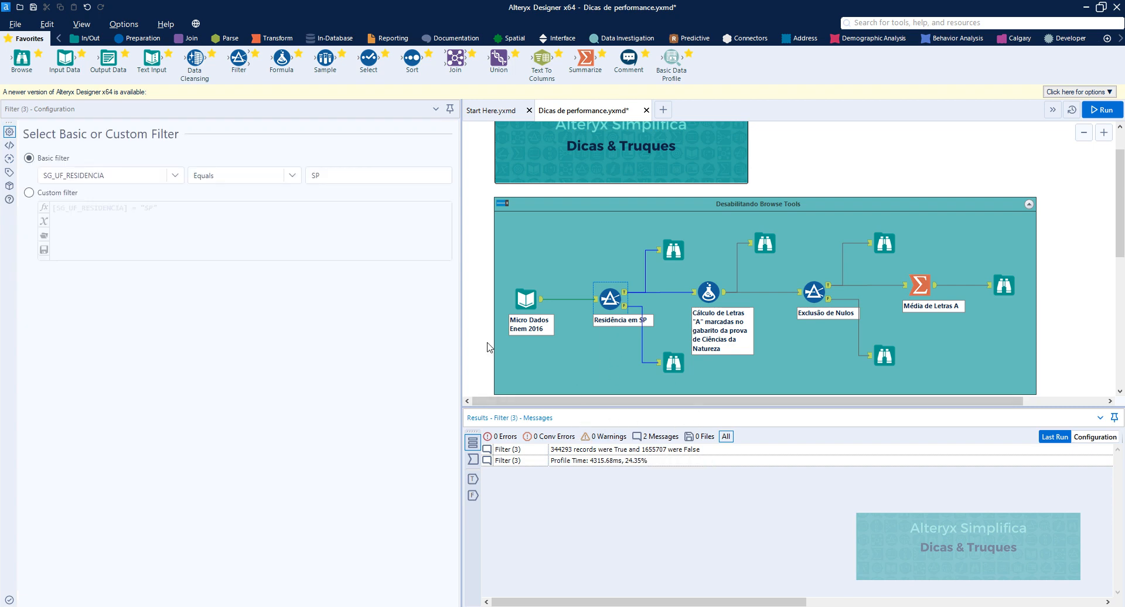
{"action": "left_click", "coordinate": [493, 246]}
{"action": "left_click", "coordinate": [92, 125]}
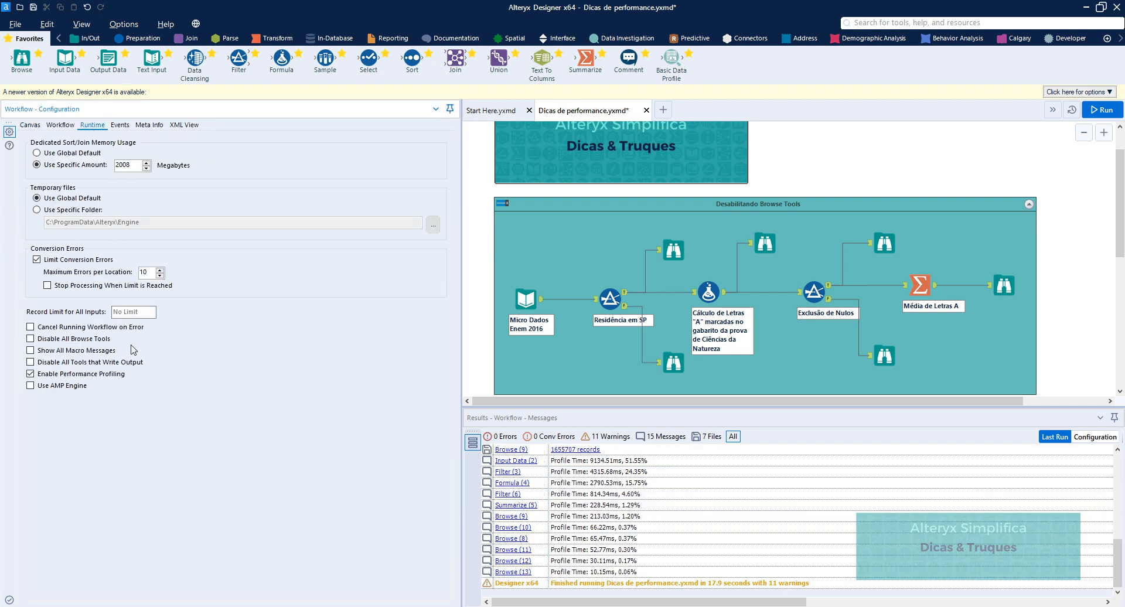